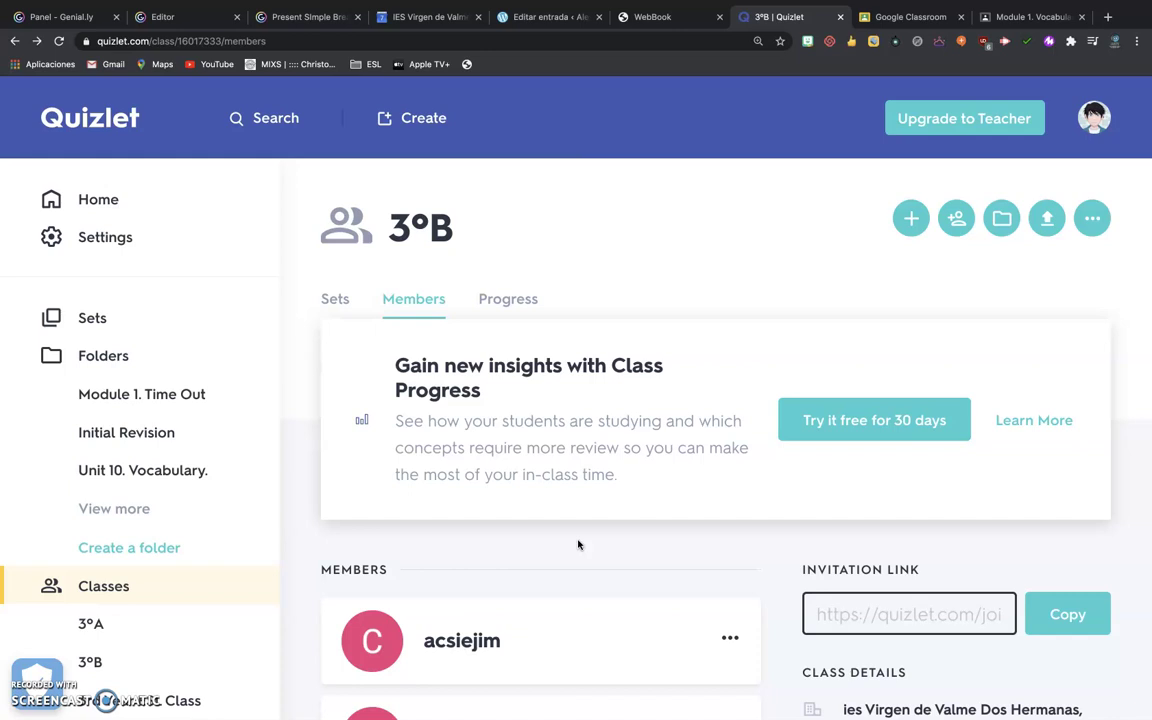
- Look through the 3ºB member list, and open the 3ºA class to view its page
scroll(578, 545, "down", 3)
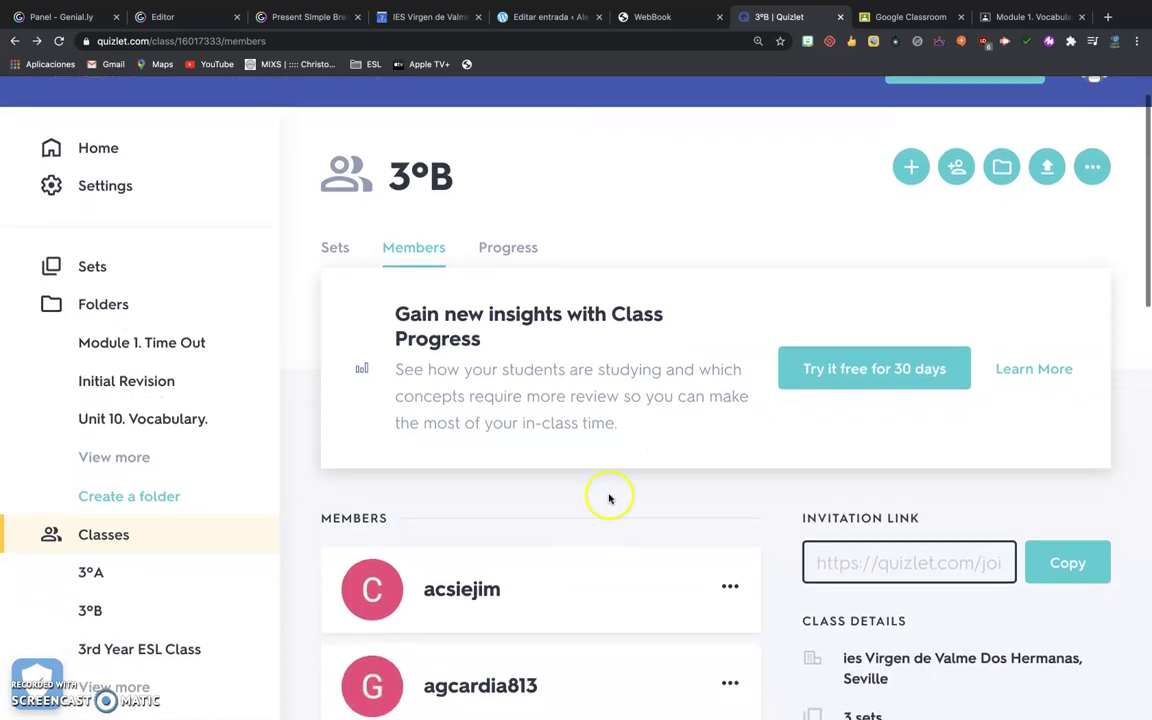
scroll(600, 480, "down", 3)
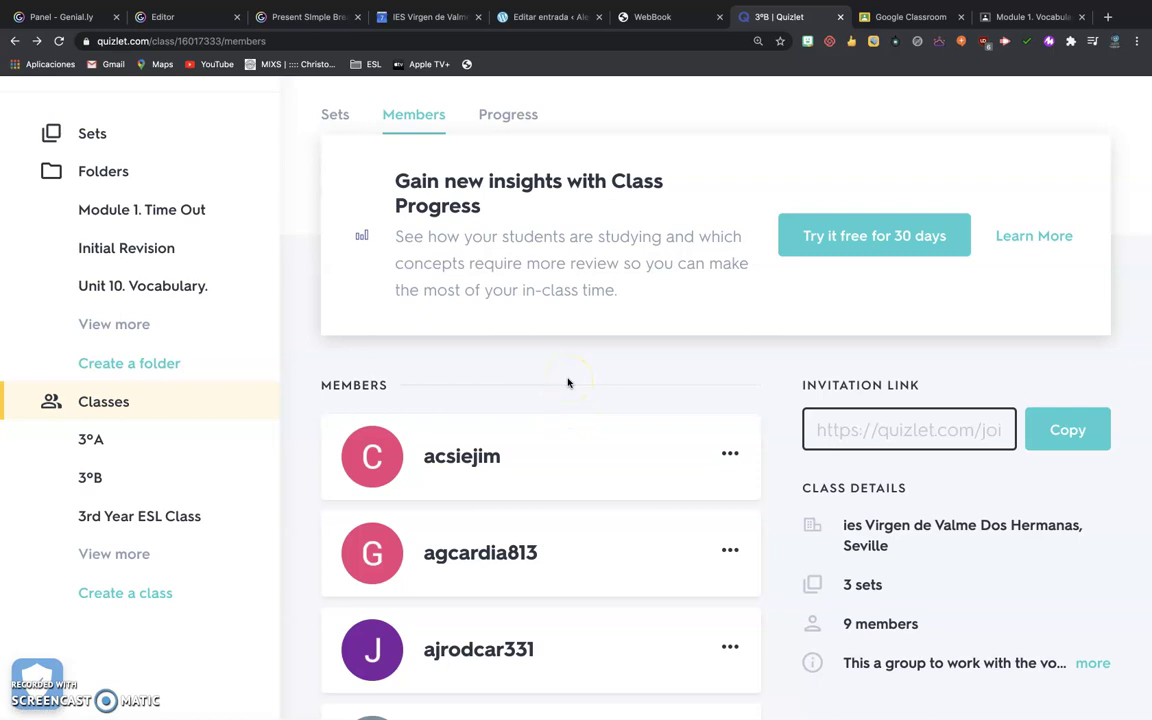
left_click(95, 441)
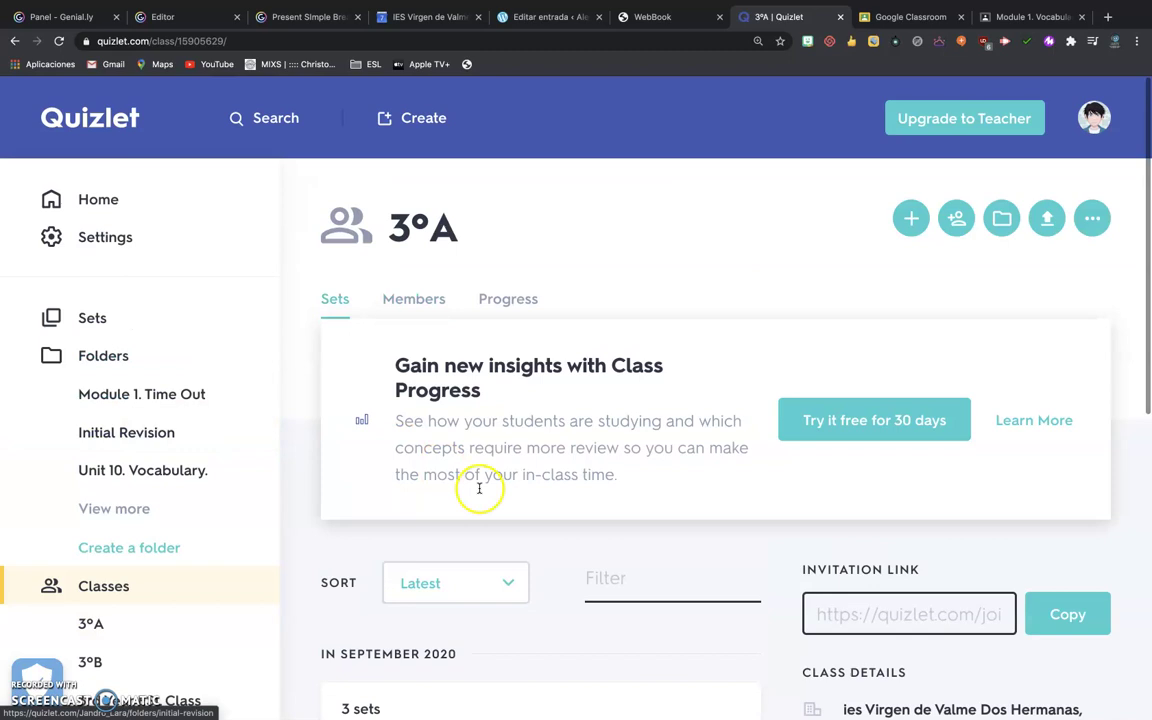
scroll(620, 535, "down", 2)
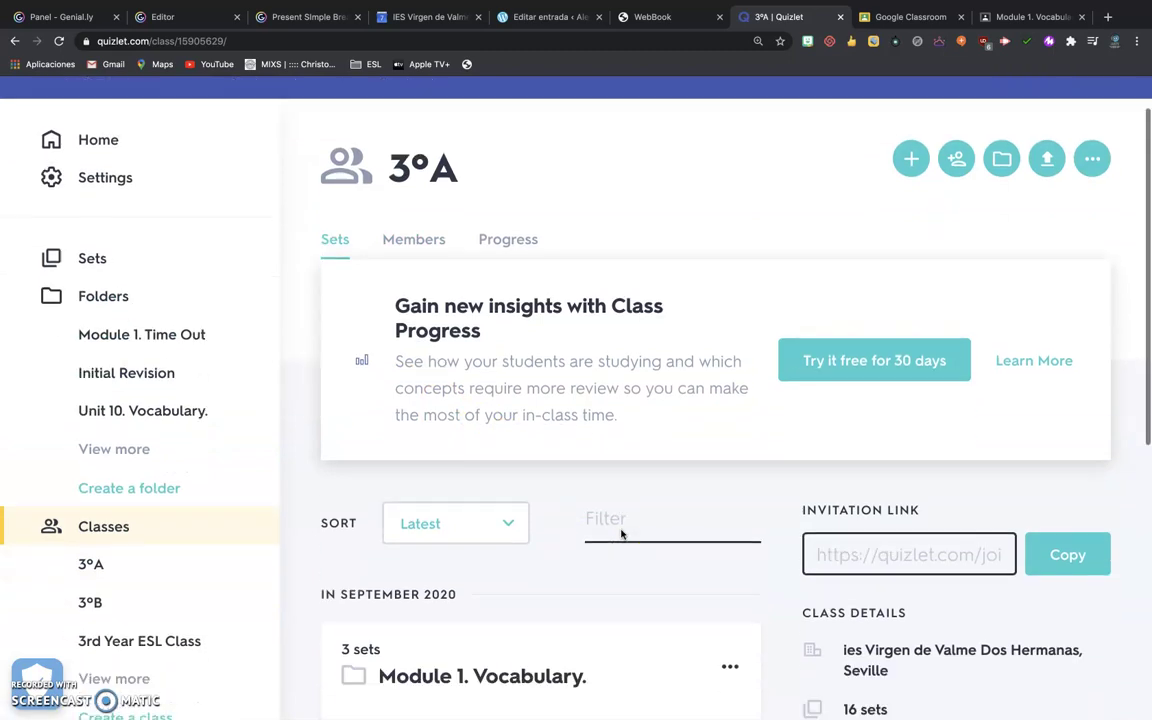
scroll(620, 535, "up", 2)
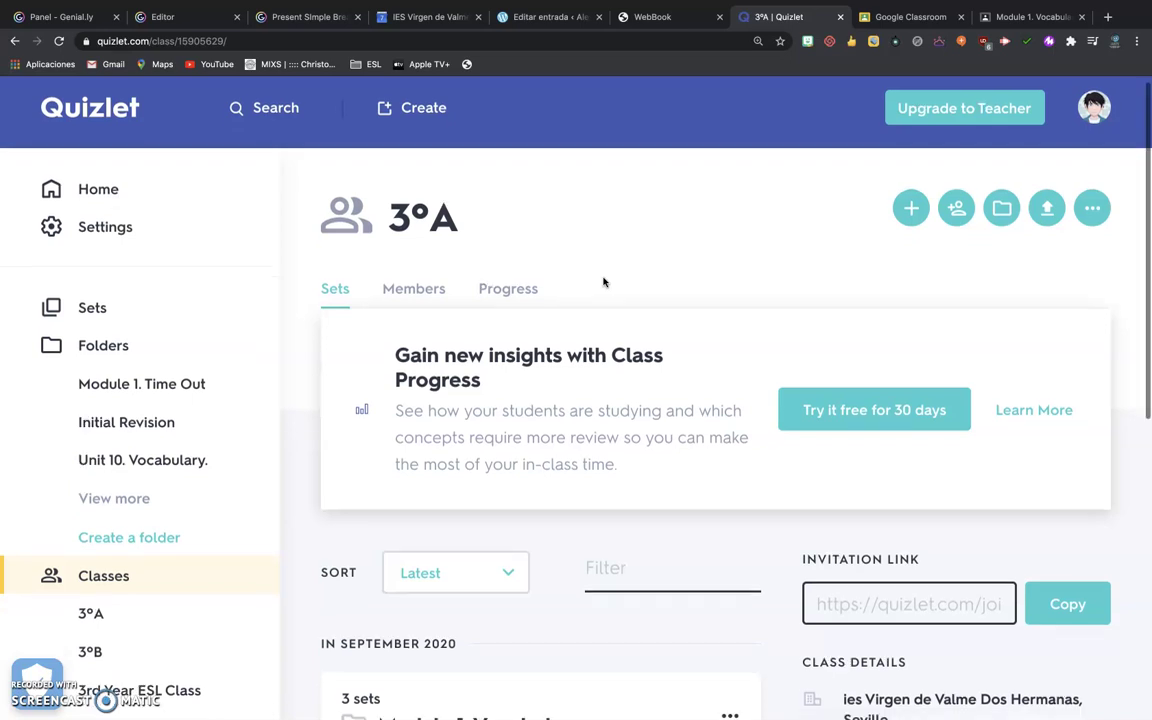
- Review the member list of class 3ºA and return to its sets
left_click(424, 300)
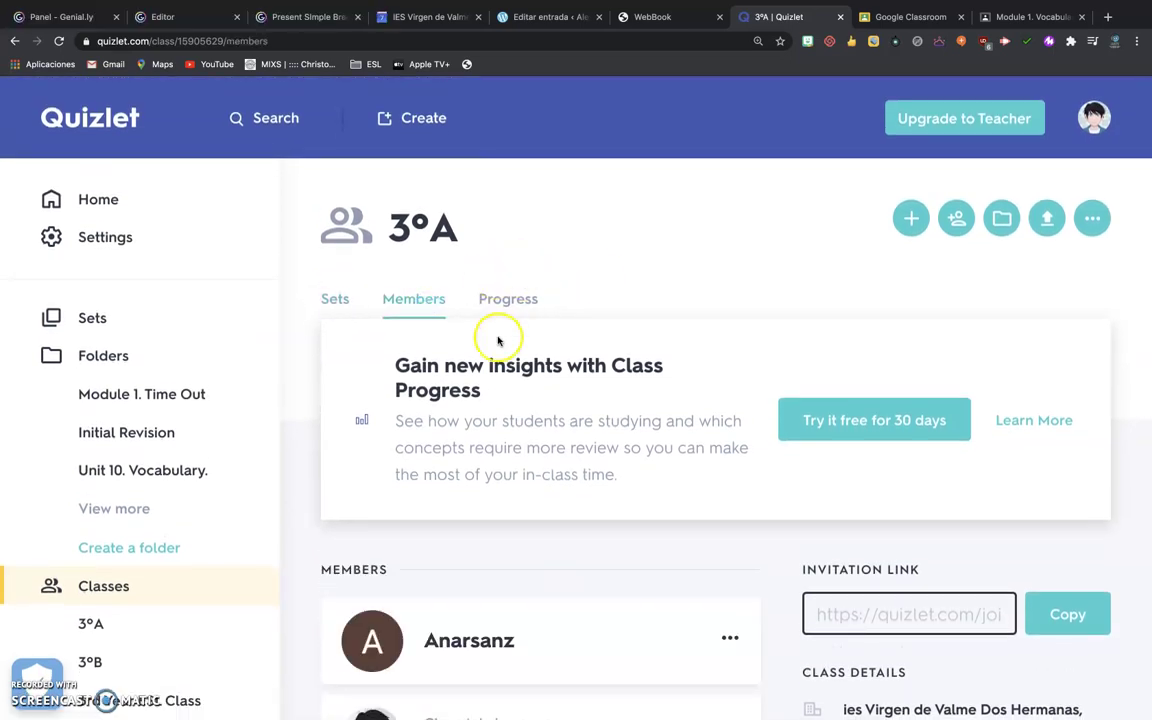
scroll(504, 494, "down", 5)
scroll(503, 481, "up", 5)
scroll(503, 481, "down", 1)
left_click(330, 299)
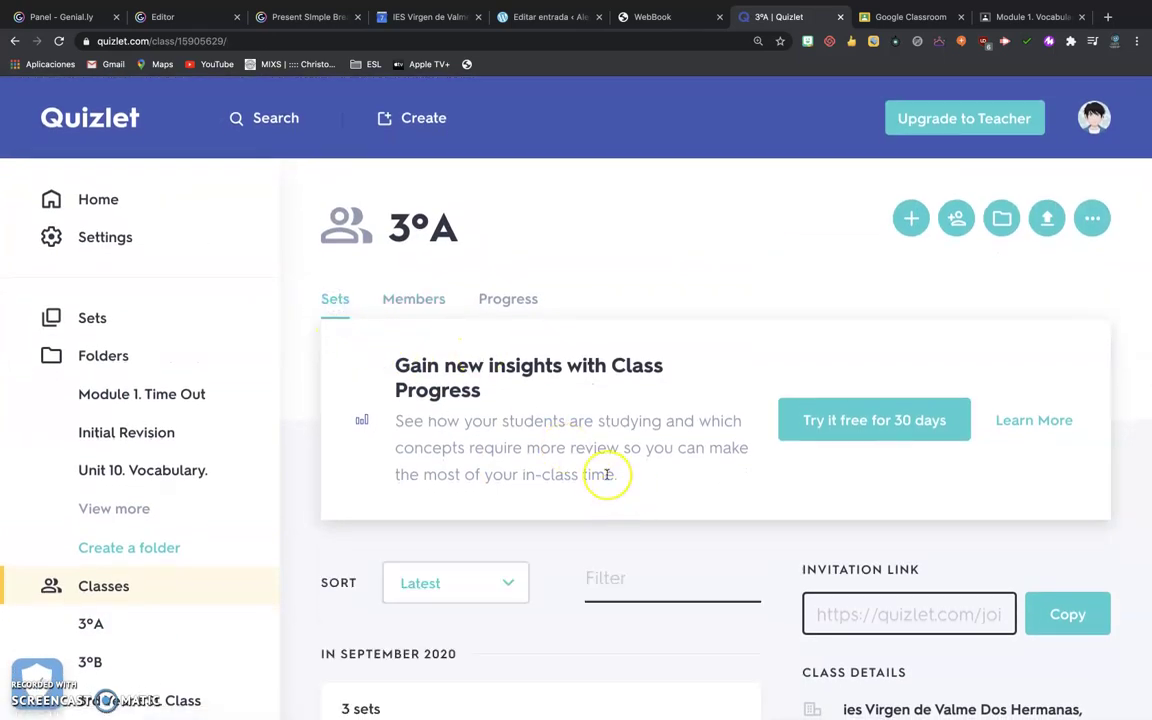
- Open the Module 1. Vocabulary folder from the sets of class 3ºA
scroll(606, 474, "down", 3)
scroll(607, 474, "up", 3)
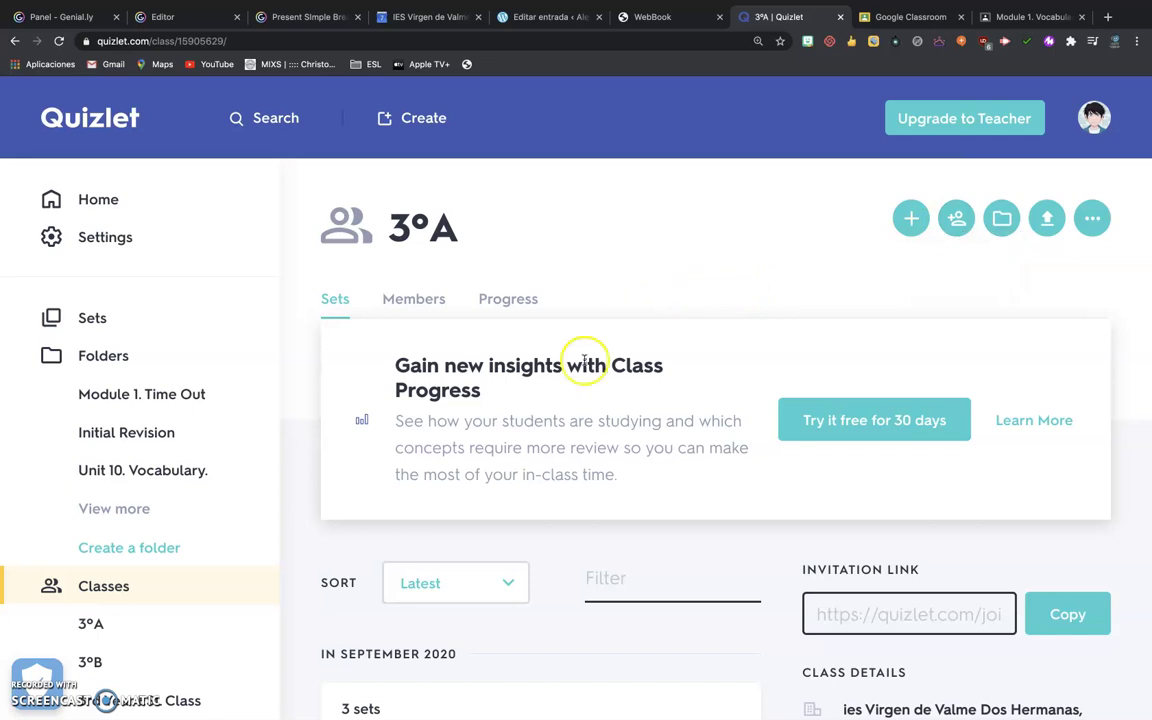
scroll(603, 371, "down", 3)
scroll(602, 368, "up", 2)
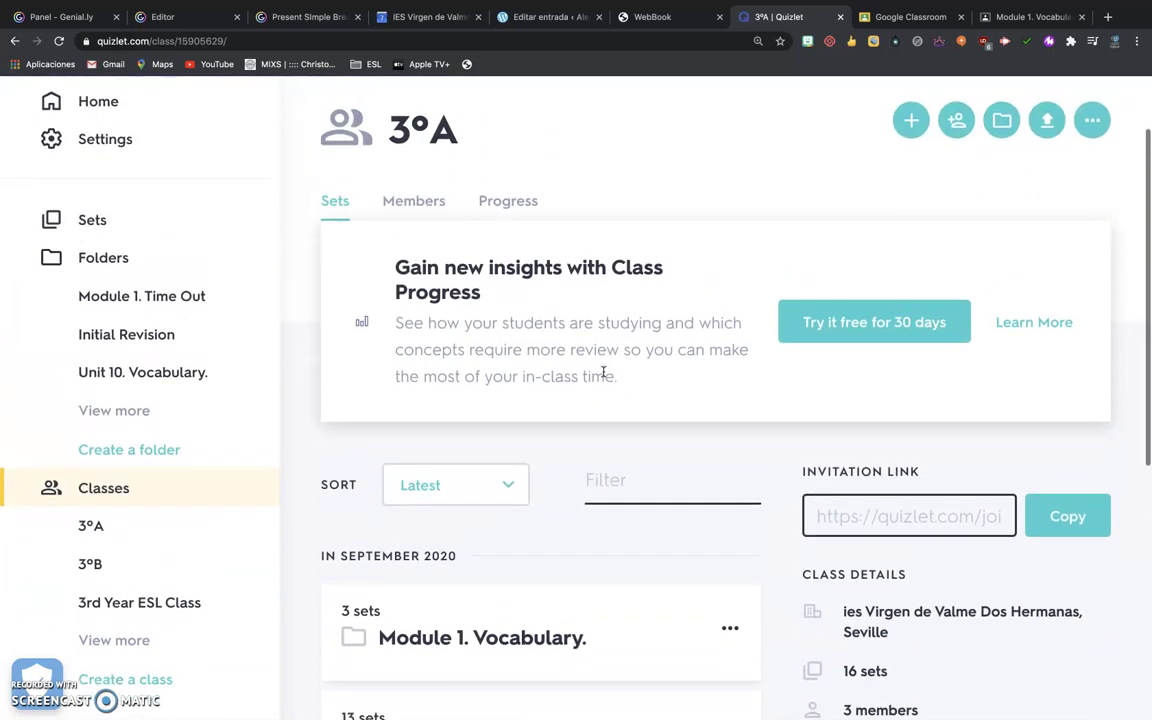
scroll(602, 229, "down", 2)
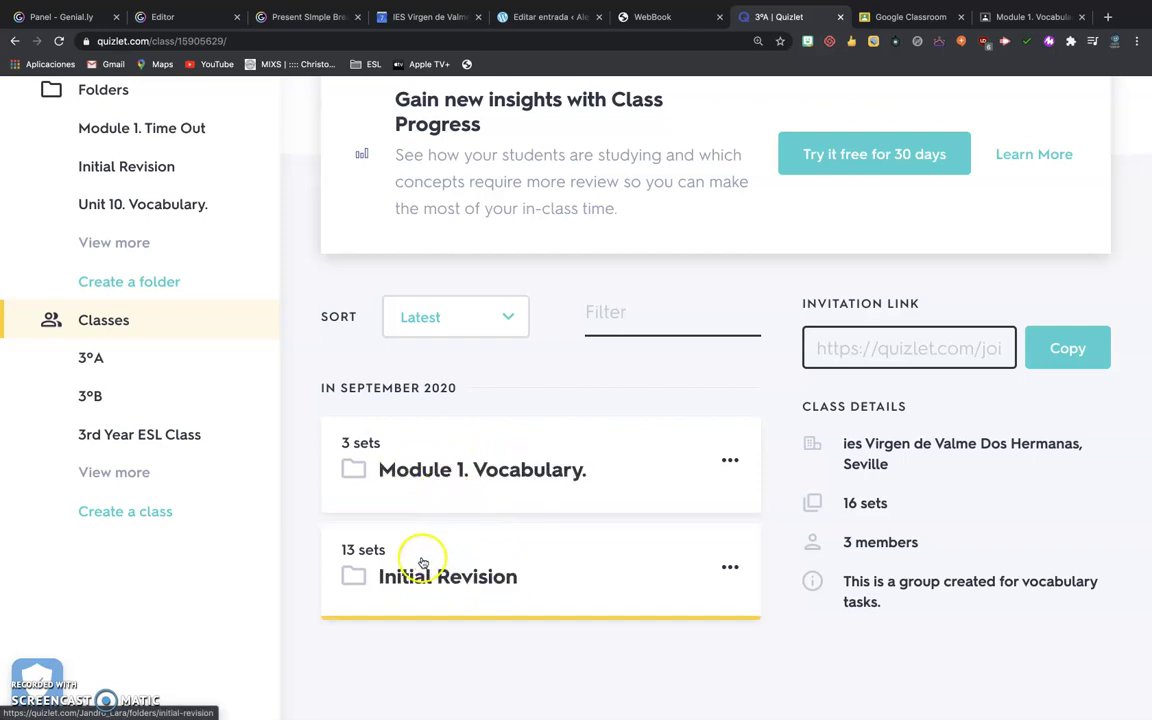
left_click(482, 565)
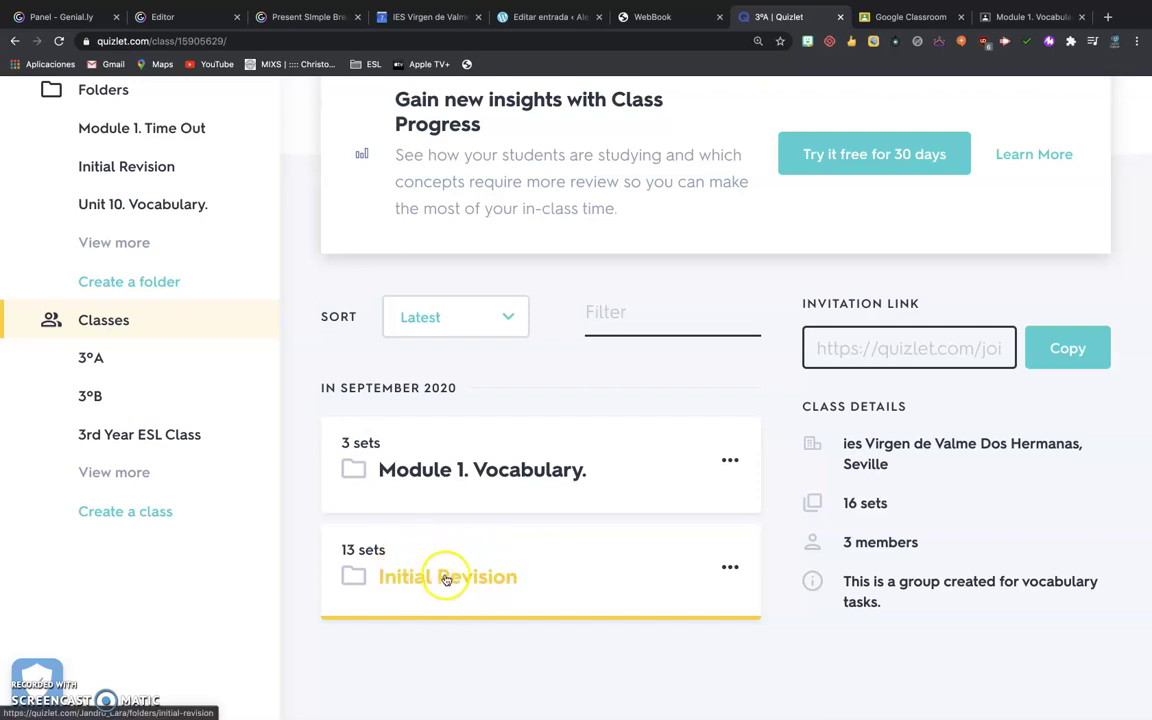
left_click(442, 471)
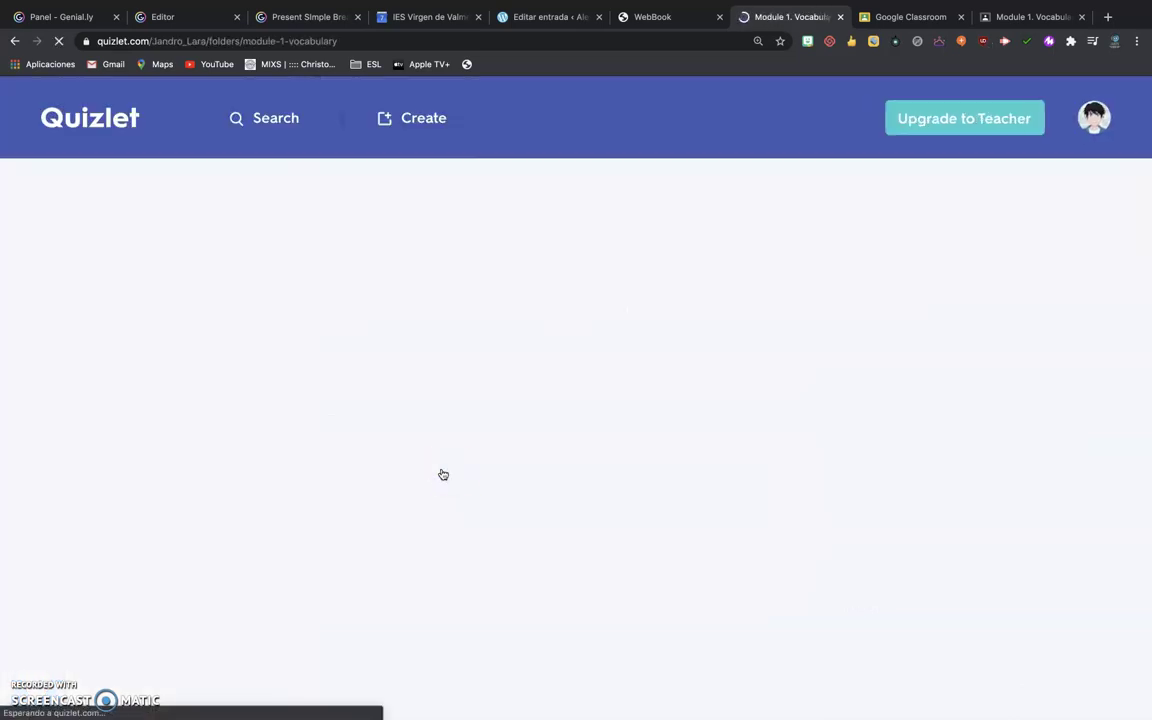
- Look over the sets in the Module 1. Vocabulary folder and open the Films set
scroll(460, 500, "down", 3)
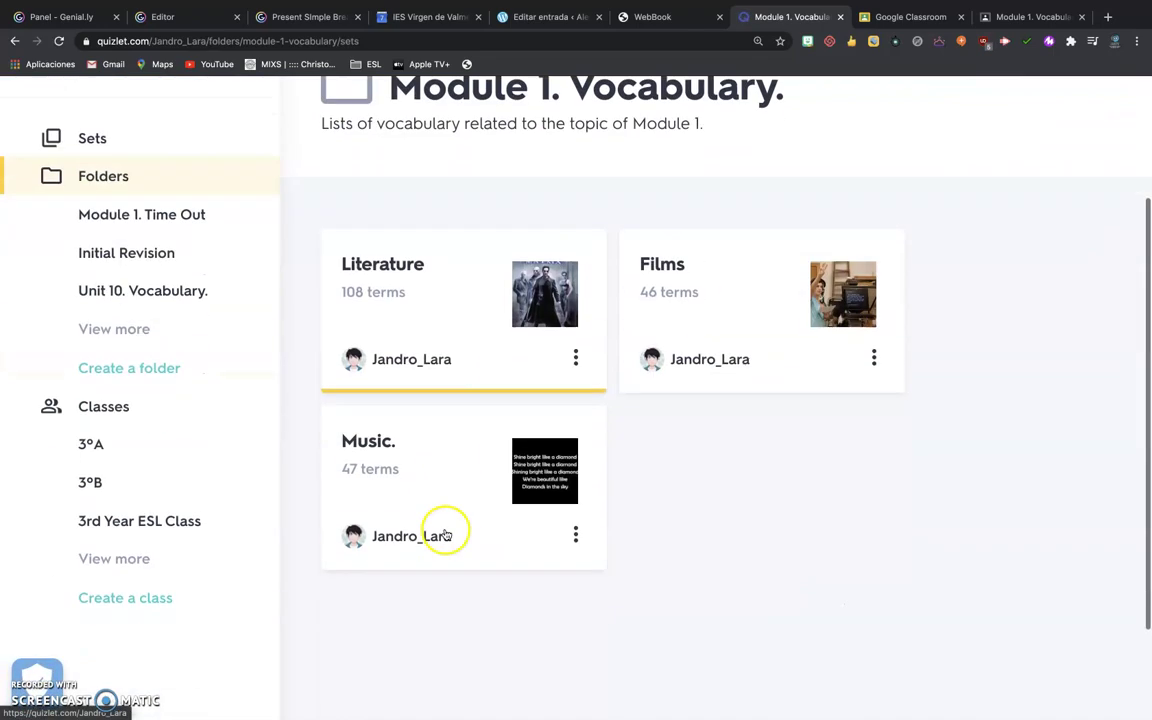
scroll(643, 509, "up", 1)
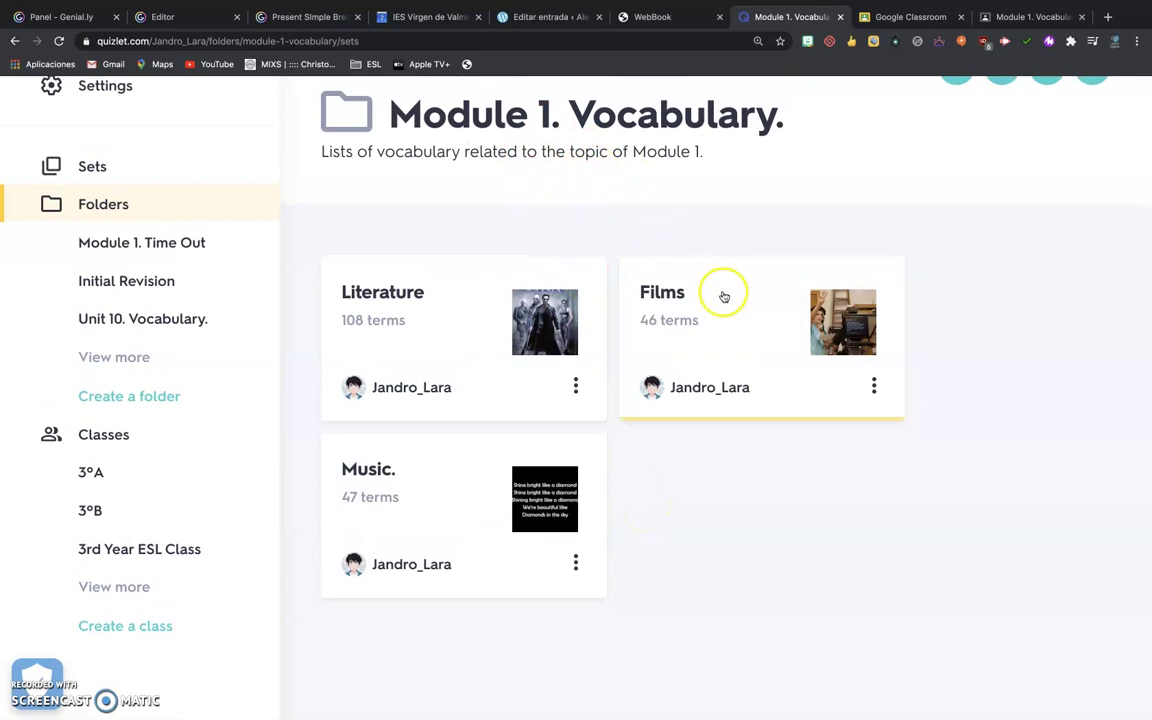
scroll(723, 463, "up", 1)
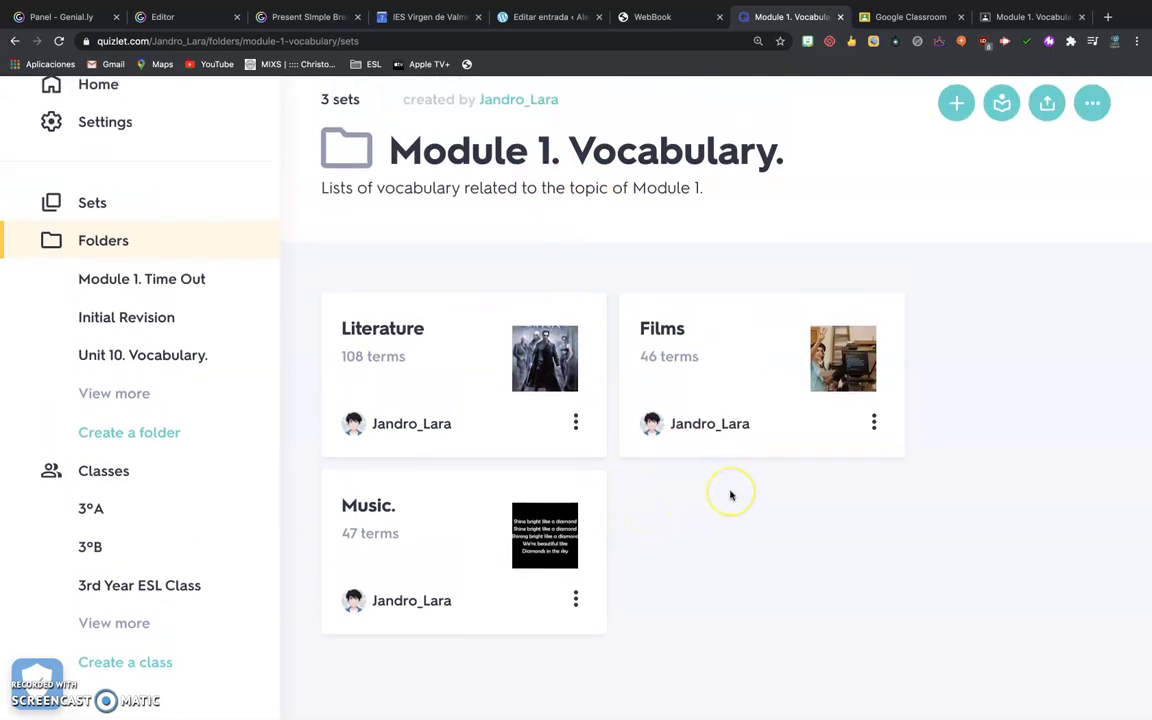
left_click(663, 336)
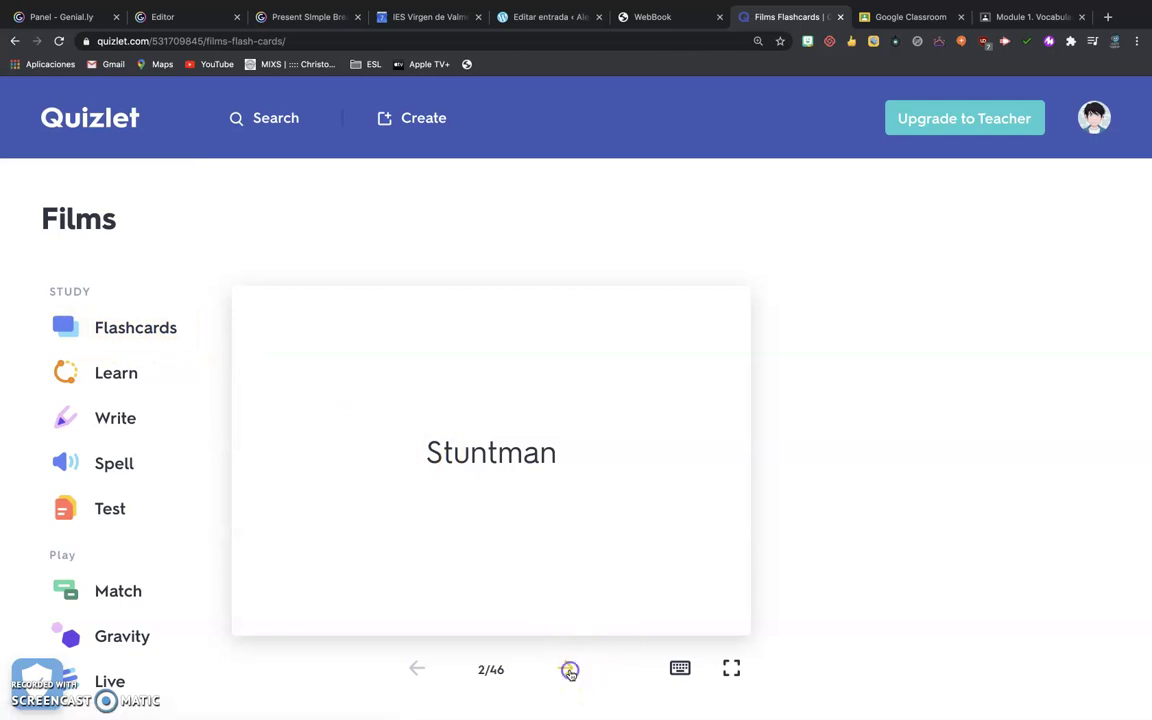
- Go back to the first Films card and flip it to its definition and back to the term
left_click(410, 668)
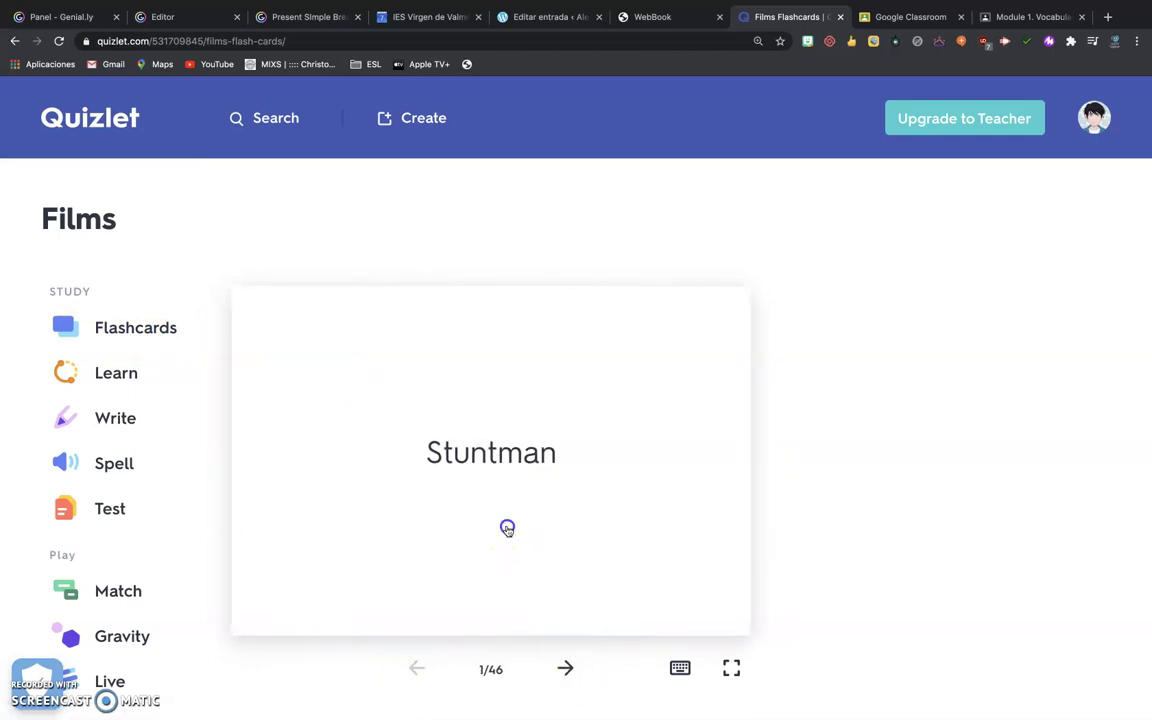
left_click(507, 528)
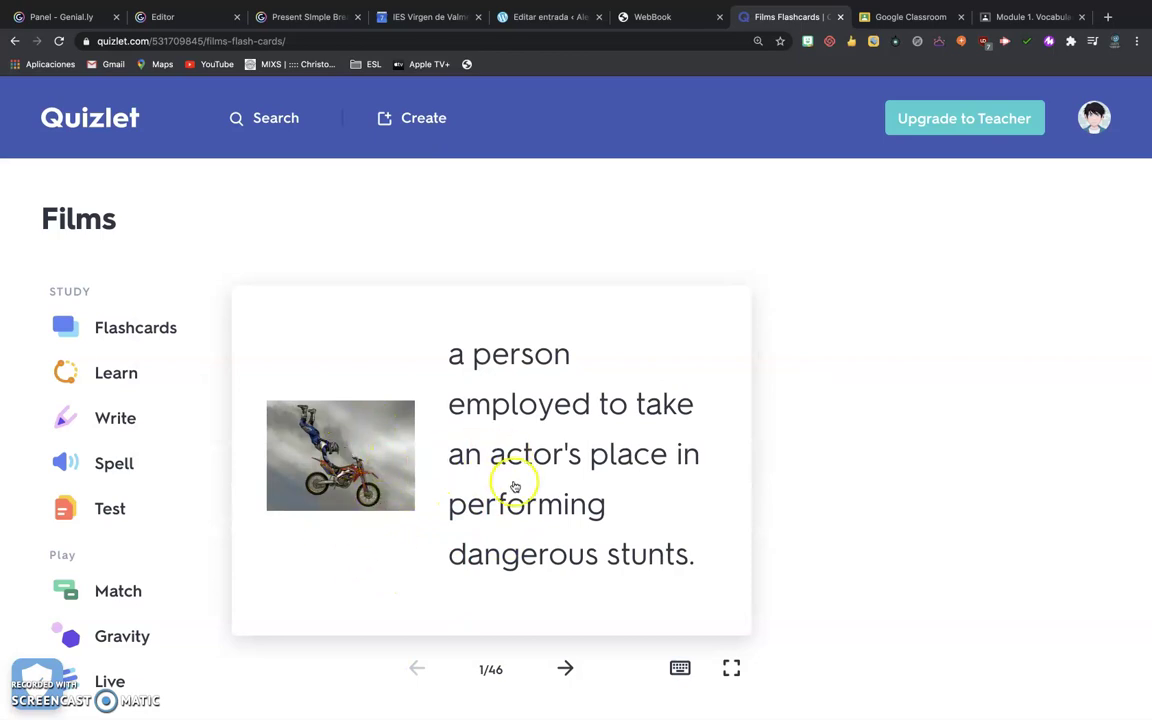
left_click(505, 612)
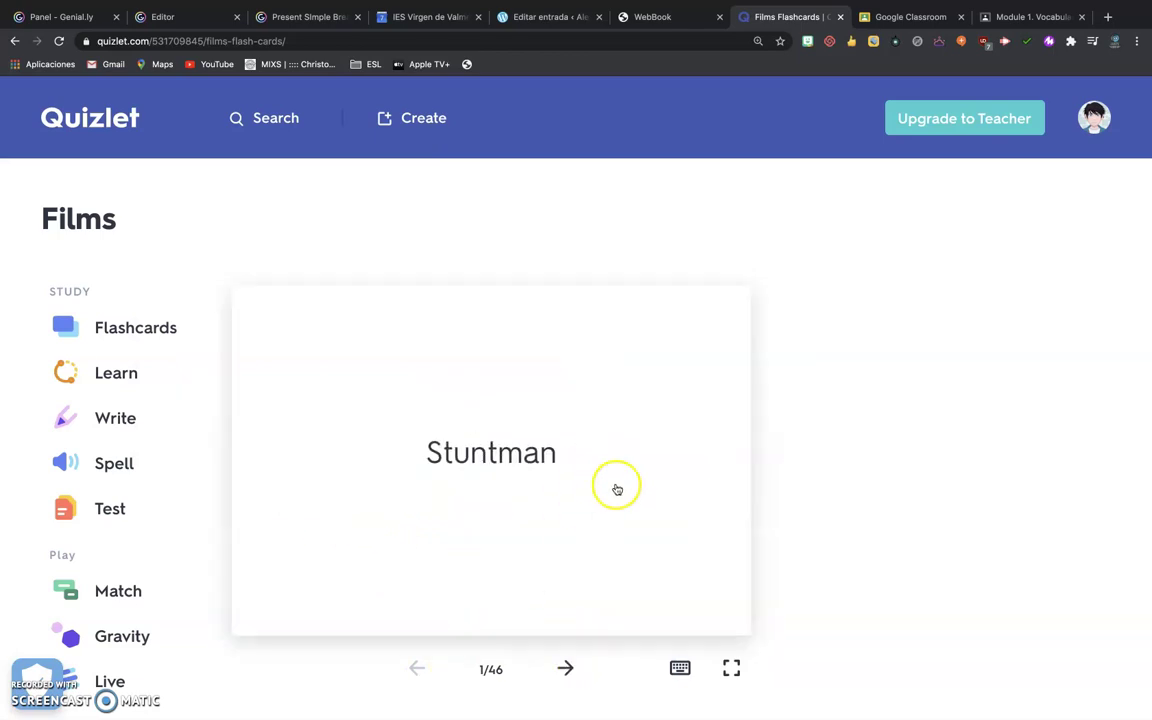
- Open the Films flashcards in the enlarged view, flip the first card to its term and play its audio
left_click(732, 670)
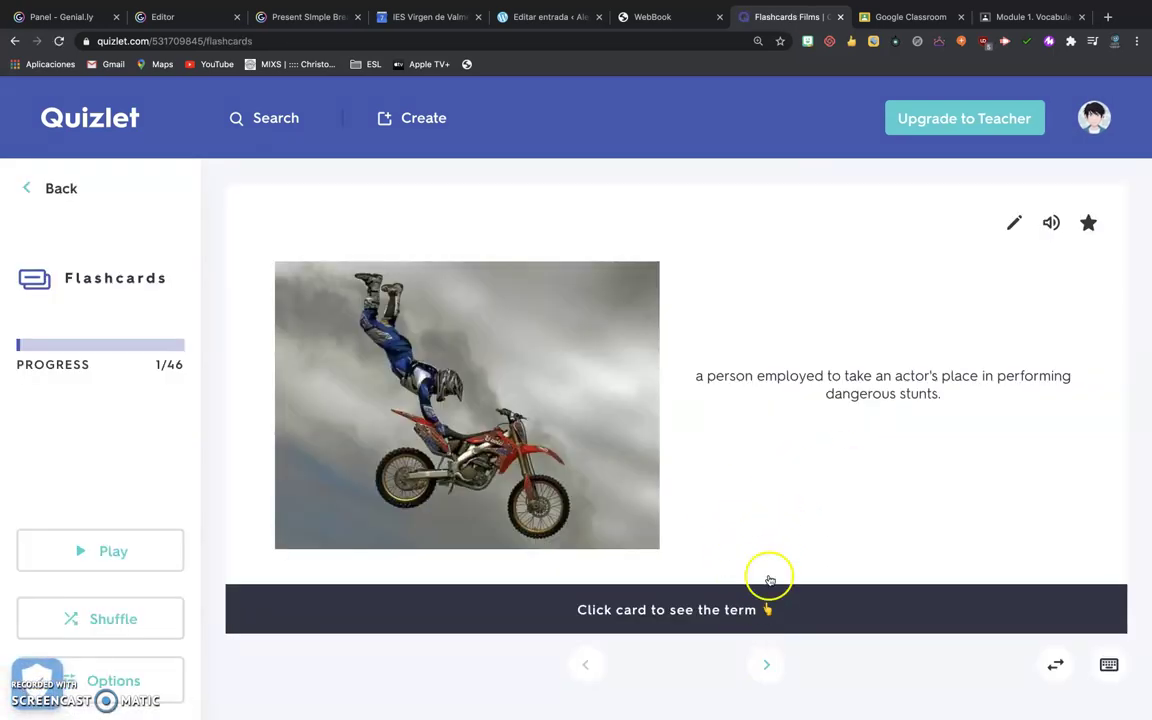
left_click(750, 545)
left_click(1053, 228)
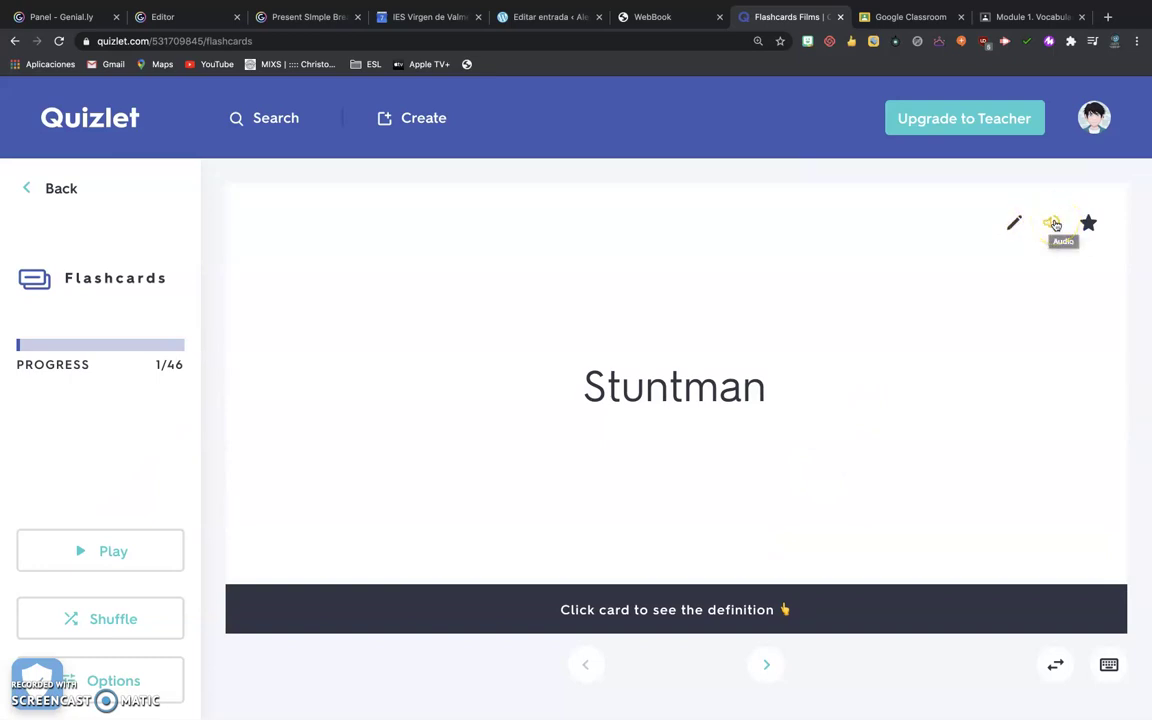
left_click(1055, 223)
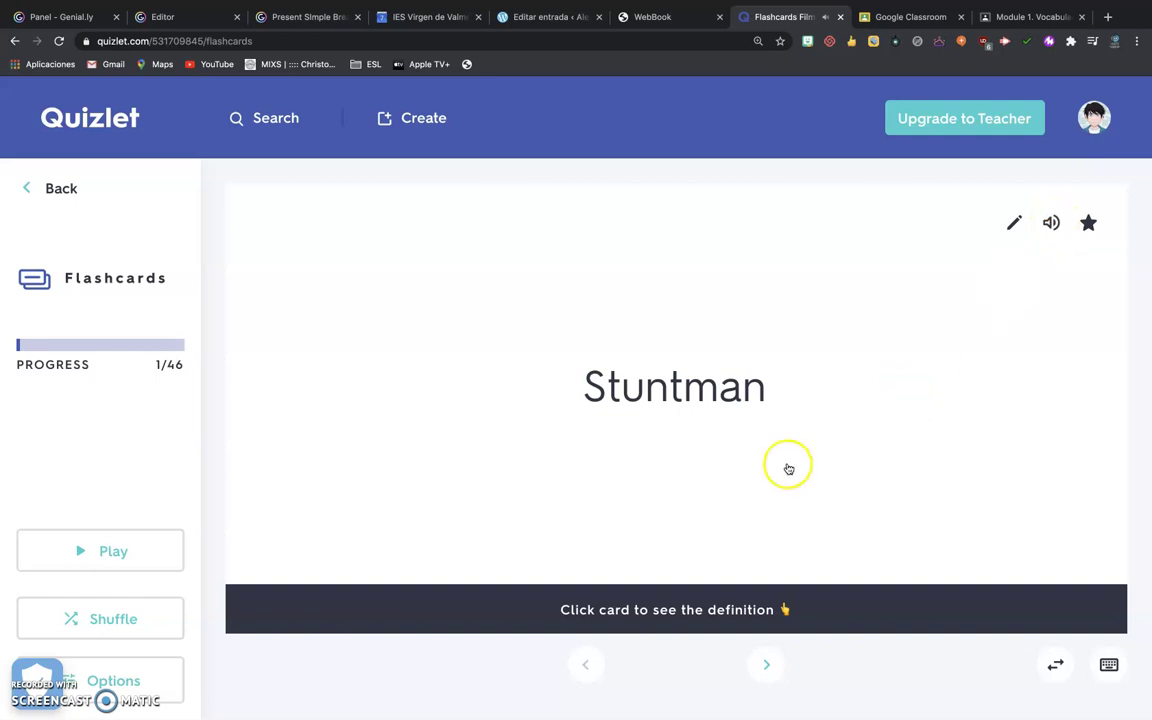
- Flip the Stuntman card between term and definition, and advance to the second card and reveal its term
left_click(802, 518)
left_click(805, 494)
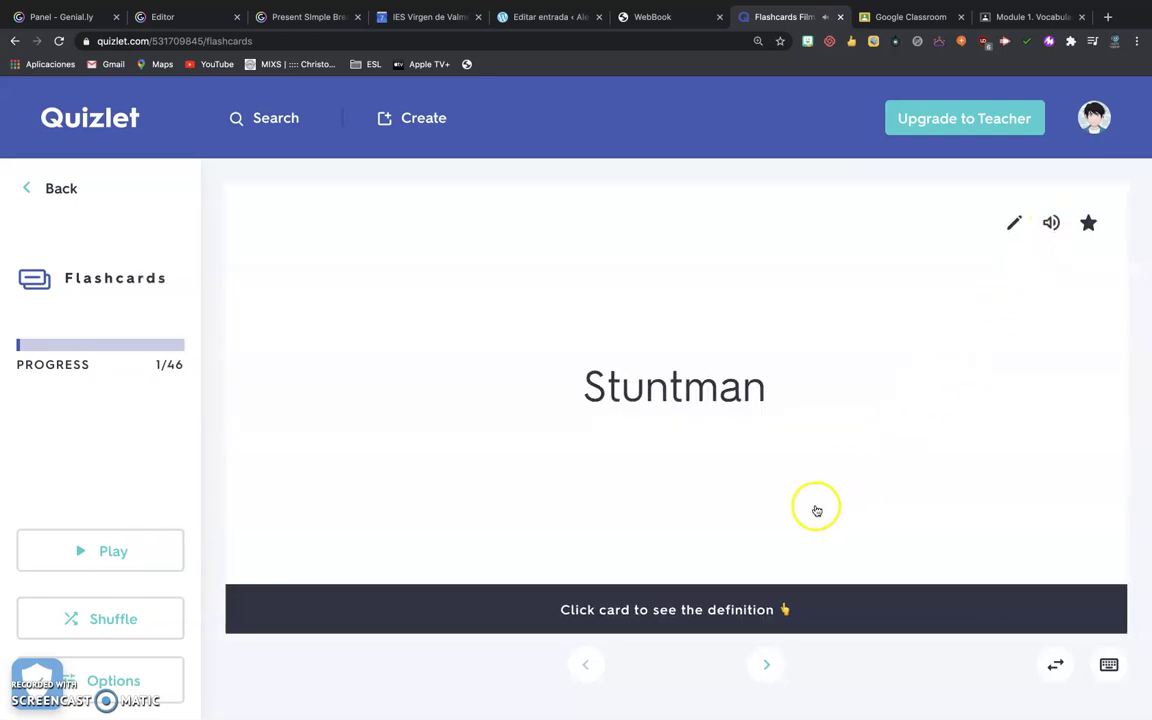
left_click(769, 536)
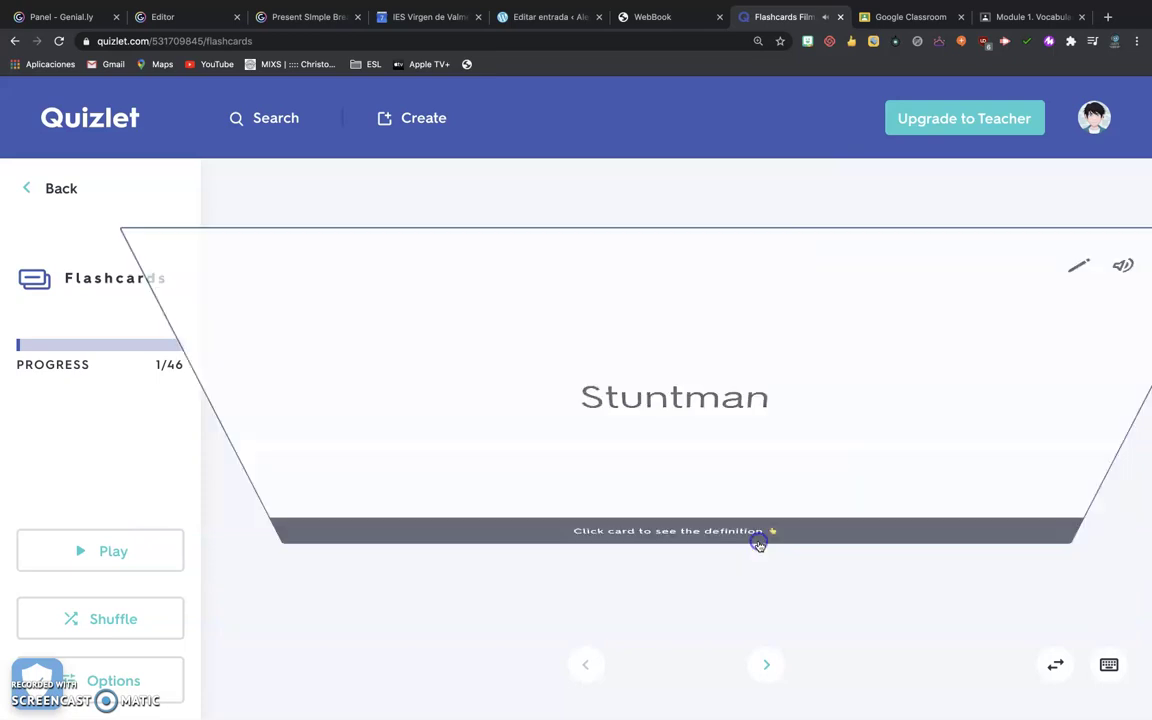
left_click(766, 664)
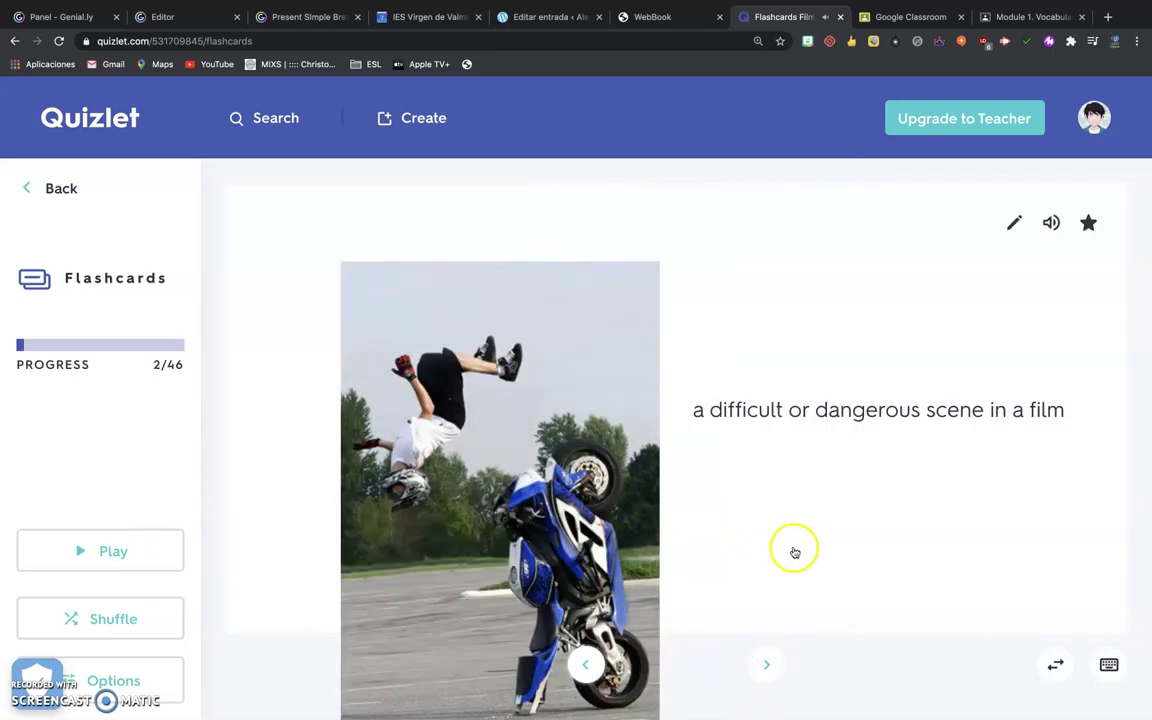
left_click(794, 551)
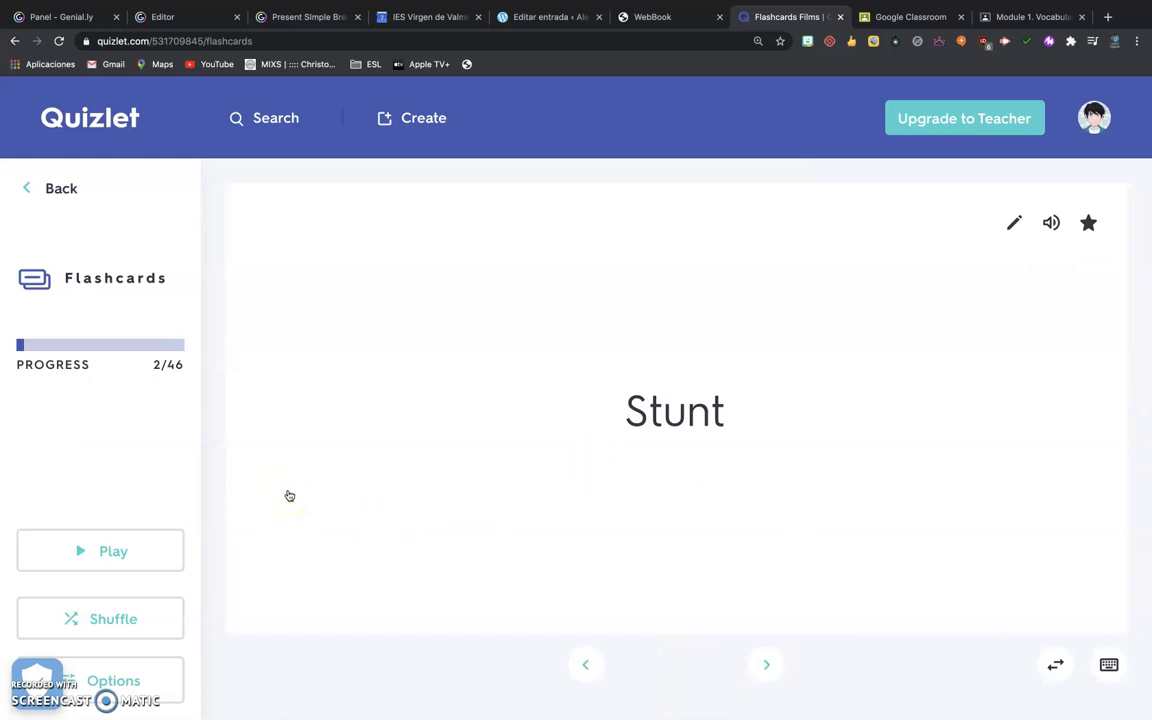
- Return to the Films set, start the Learn activity and answer "all the actors in a film" with Cast
left_click(33, 186)
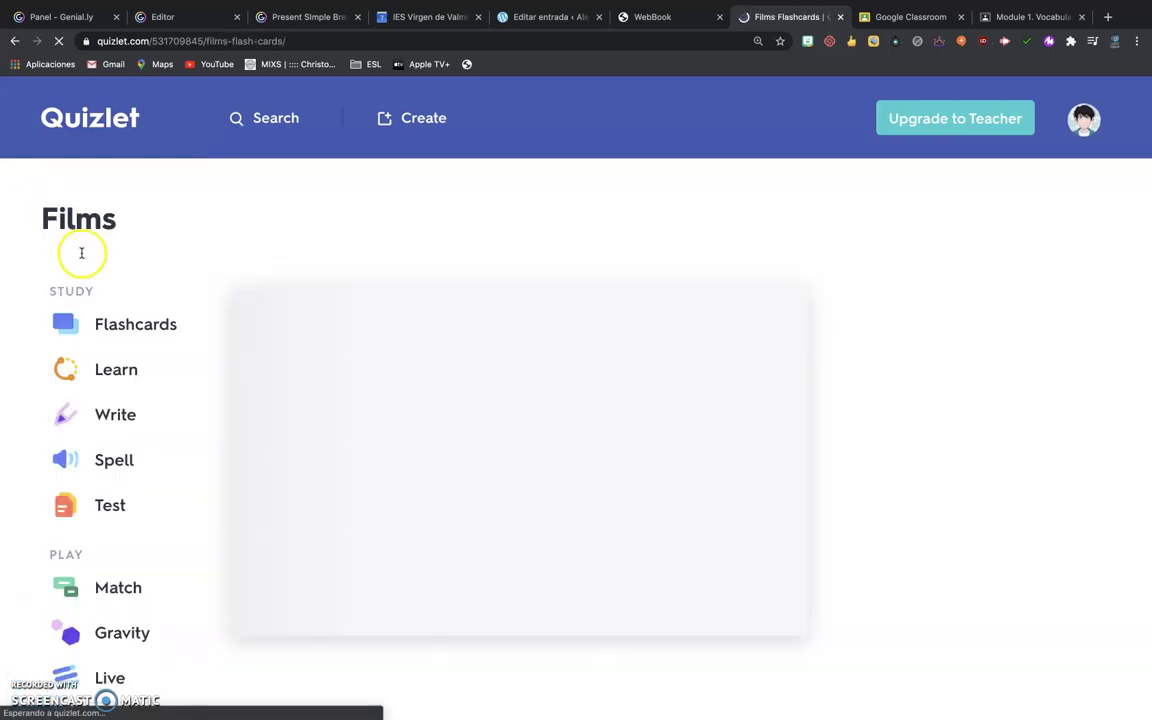
left_click(122, 374)
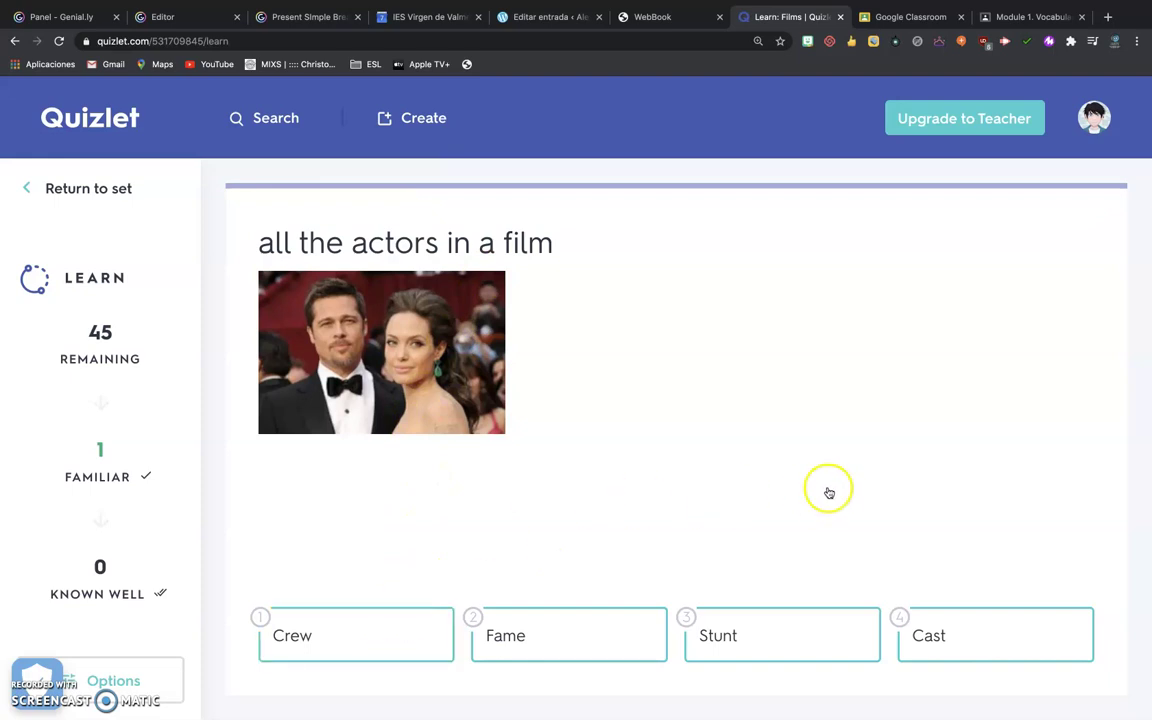
left_click(938, 638)
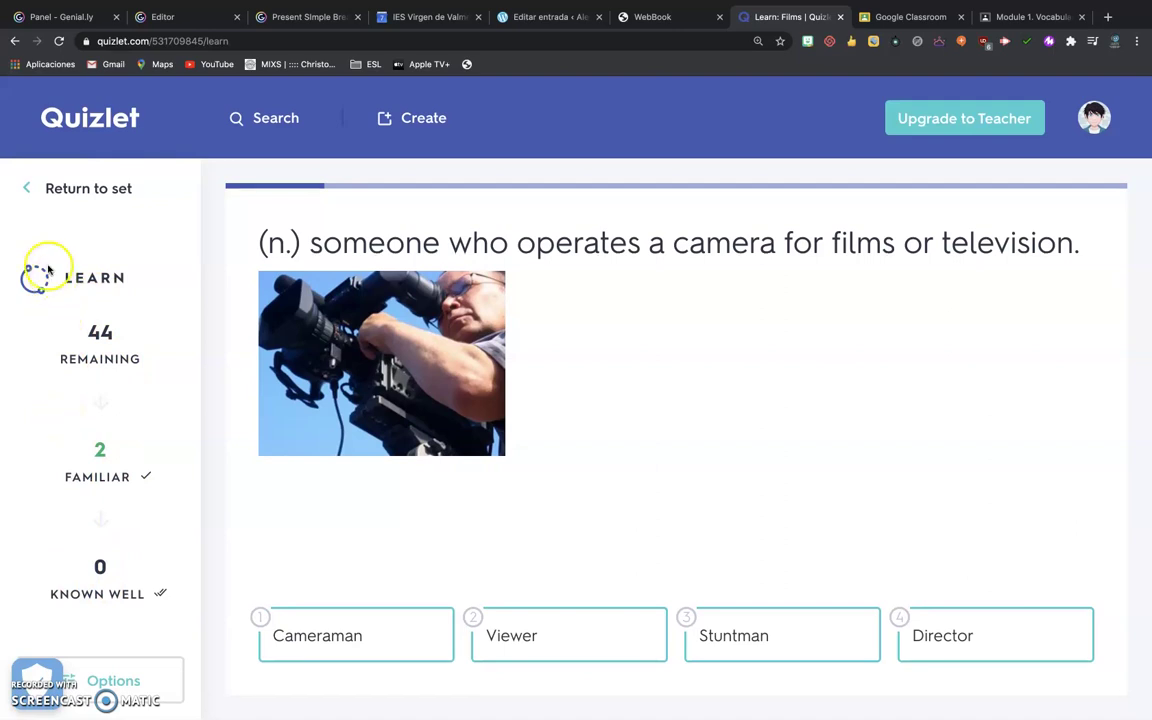
- Capture a screenshot of the Learn progress panel, view it enlarged and close the preview
left_click_drag(8, 237, 197, 637)
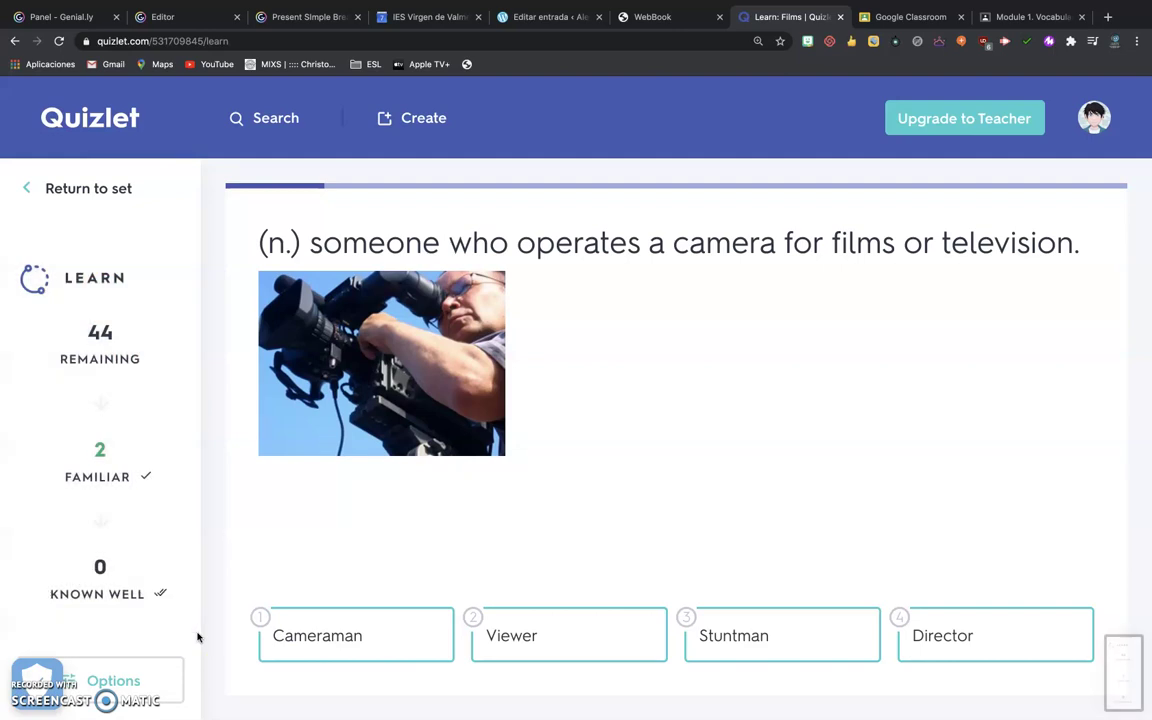
left_click(1121, 668)
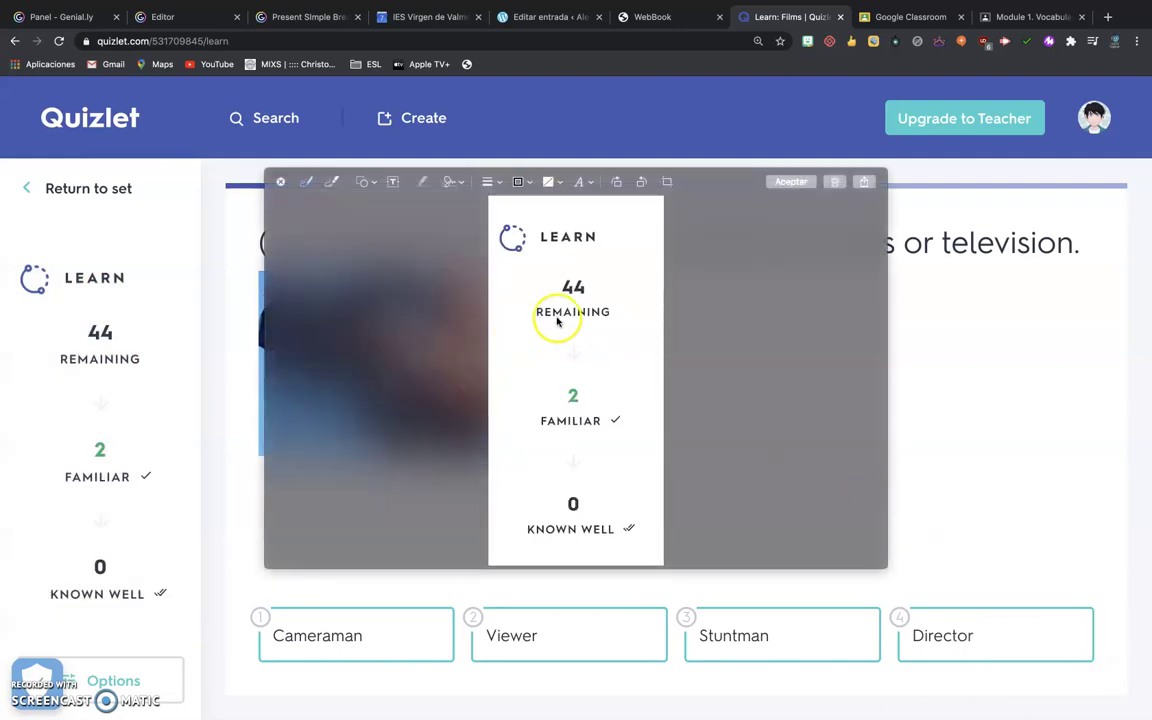
left_click(281, 183)
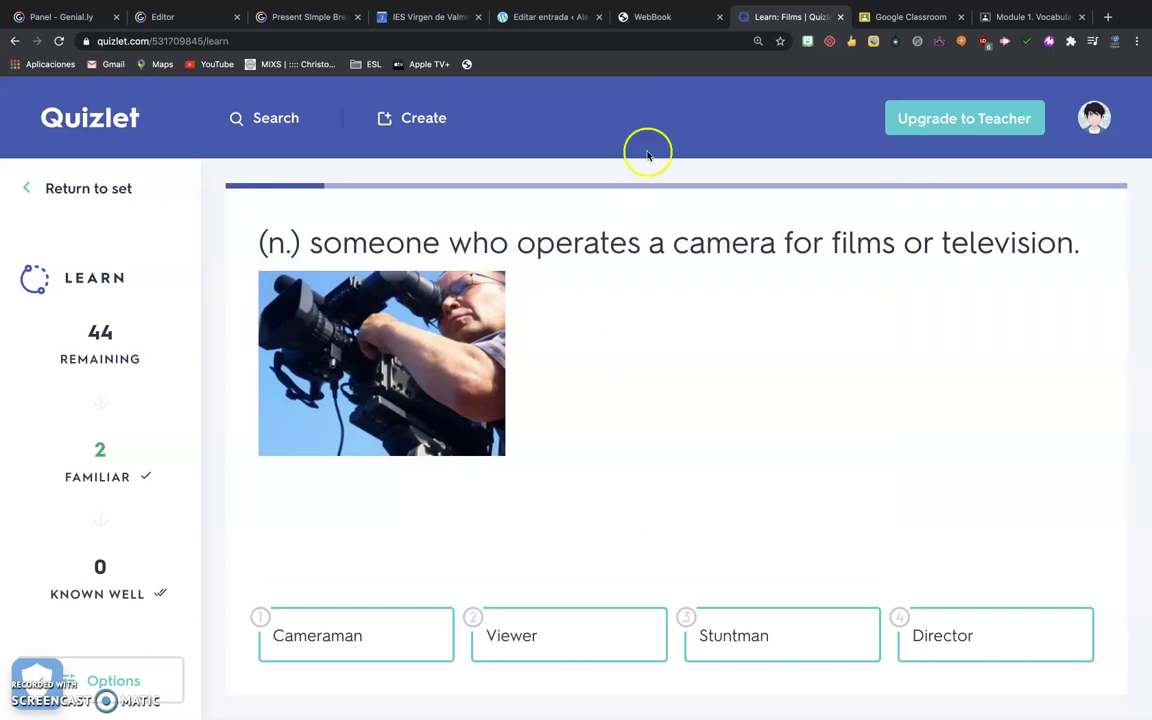
- Switch to the Google Classroom assignment "Module 1. Vocabulary. Films." and save it
left_click(886, 16)
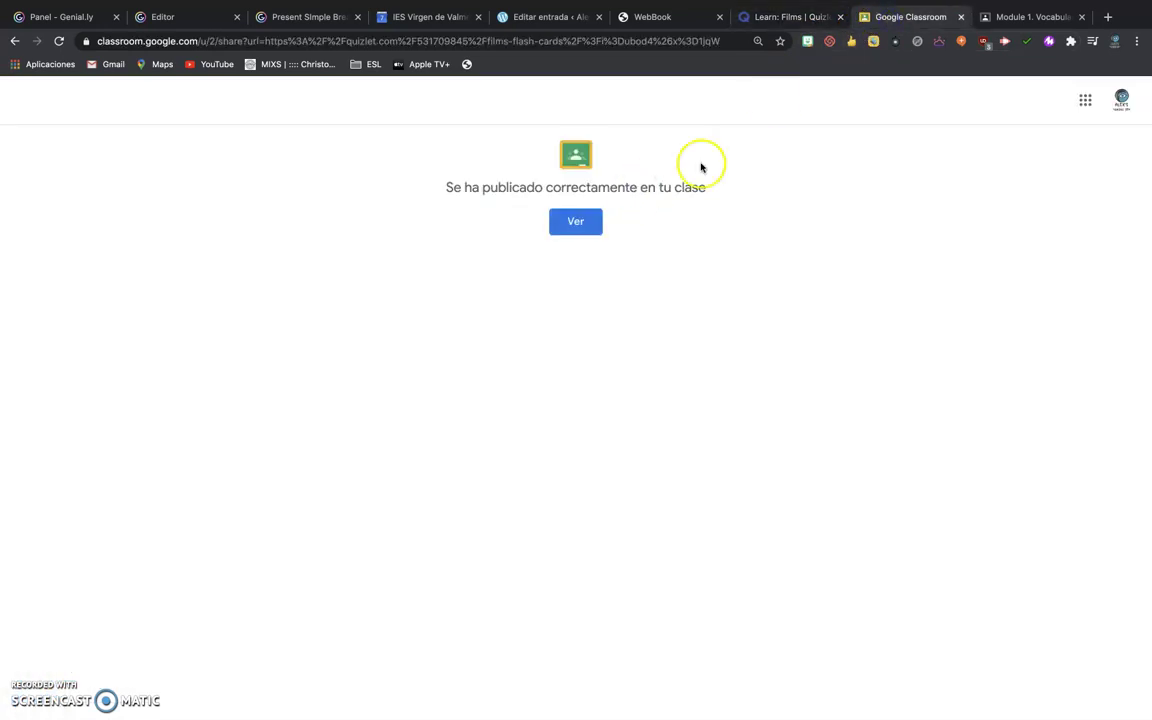
left_click(1005, 17)
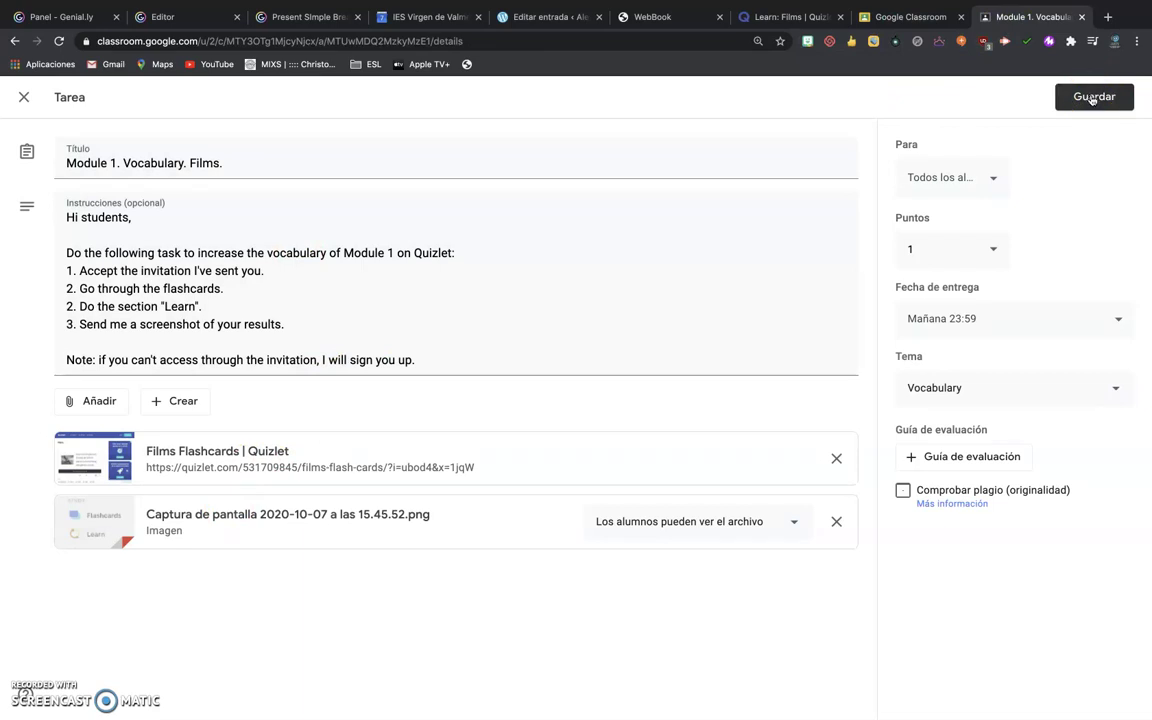
left_click(1092, 97)
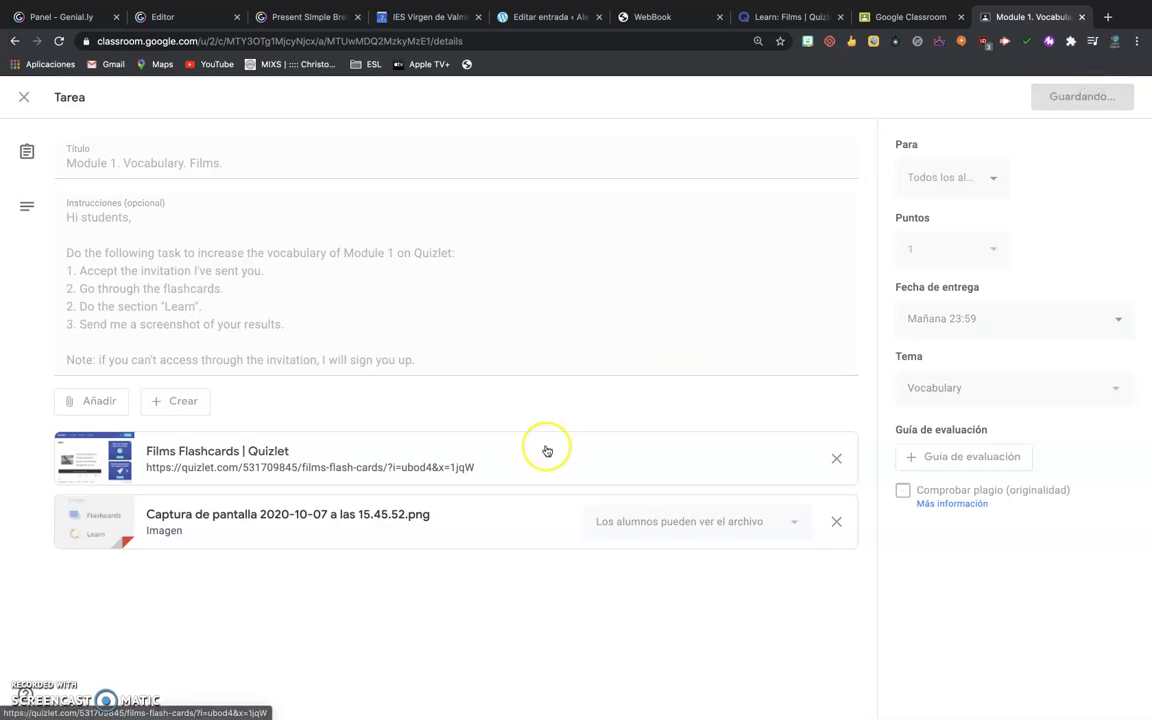
- Switch to the desktop where the screenshots are stored
key("ctrl+Left")
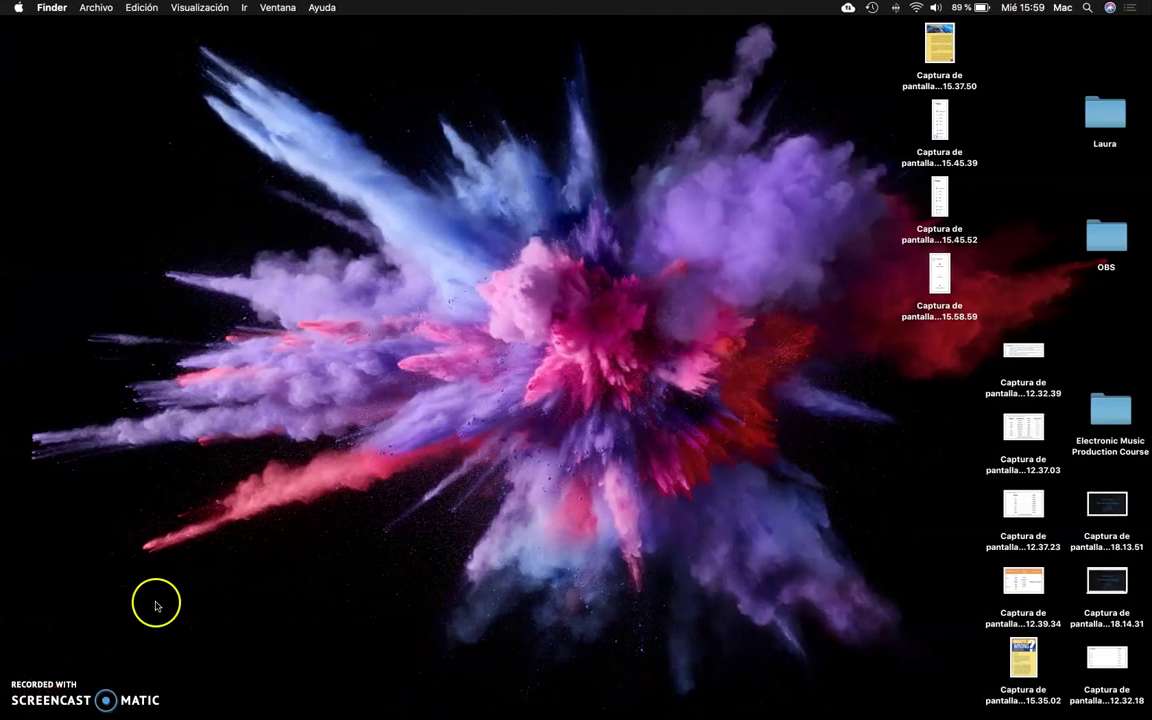